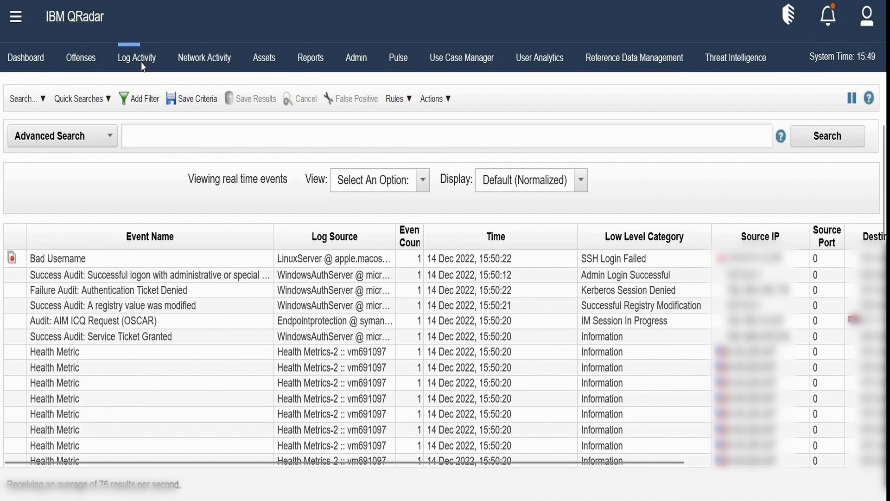
Start a new event search and set its time range to Recent.
{"action": "left_click", "coordinate": [31, 99]}
{"action": "left_click", "coordinate": [47, 119]}
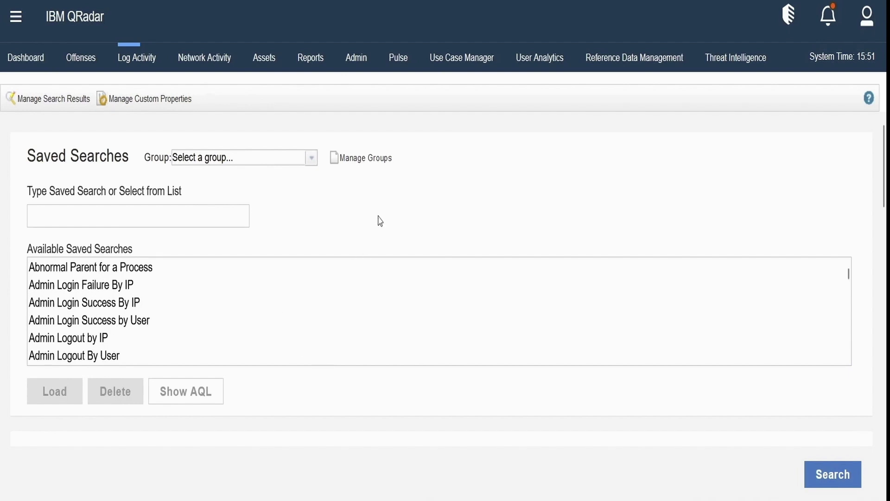
{"action": "scroll", "coordinate": [380, 221], "scroll_direction": "down", "scroll_amount": 3}
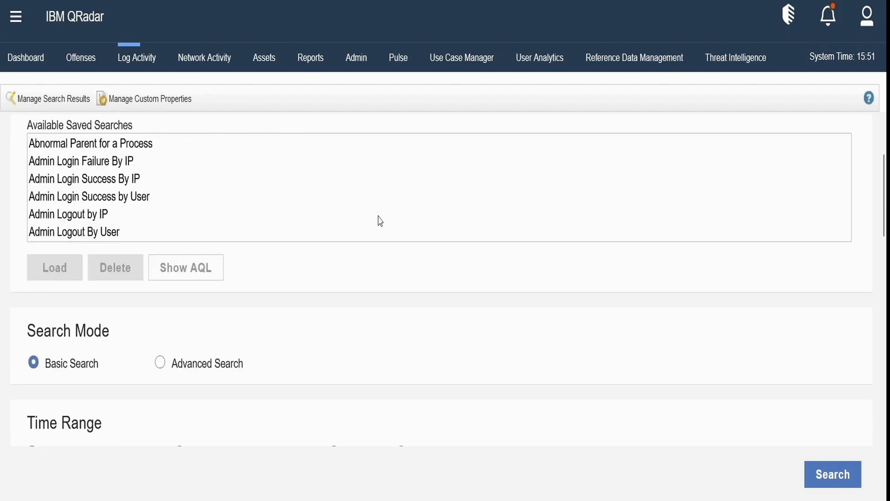
{"action": "scroll", "coordinate": [380, 221], "scroll_direction": "up", "scroll_amount": 2}
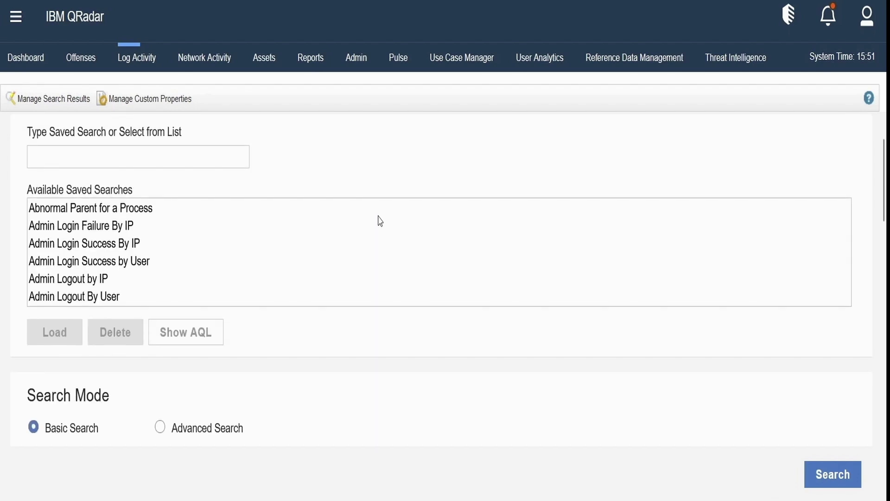
{"action": "scroll", "coordinate": [379, 220], "scroll_direction": "down", "scroll_amount": 5}
{"action": "scroll", "coordinate": [116, 173], "scroll_direction": "down", "scroll_amount": 3}
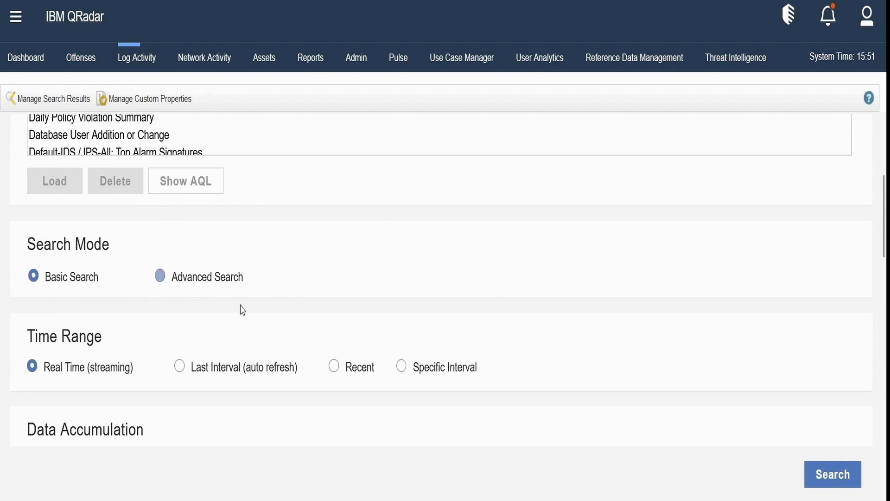
{"action": "scroll", "coordinate": [224, 323], "scroll_direction": "down", "scroll_amount": 1}
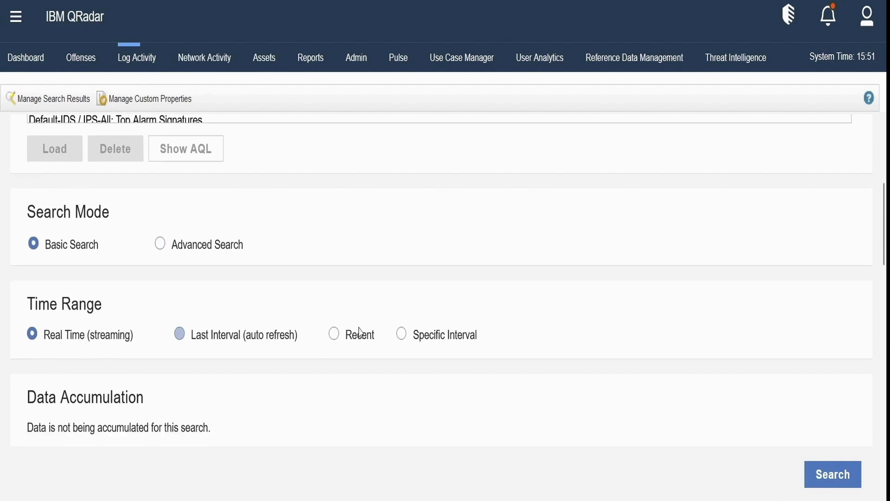
{"action": "left_click", "coordinate": [359, 332]}
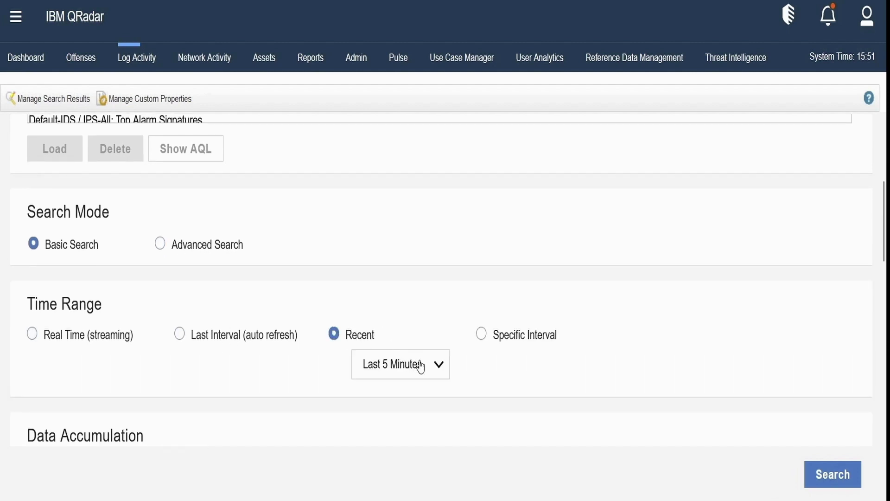
{"action": "left_click", "coordinate": [422, 371]}
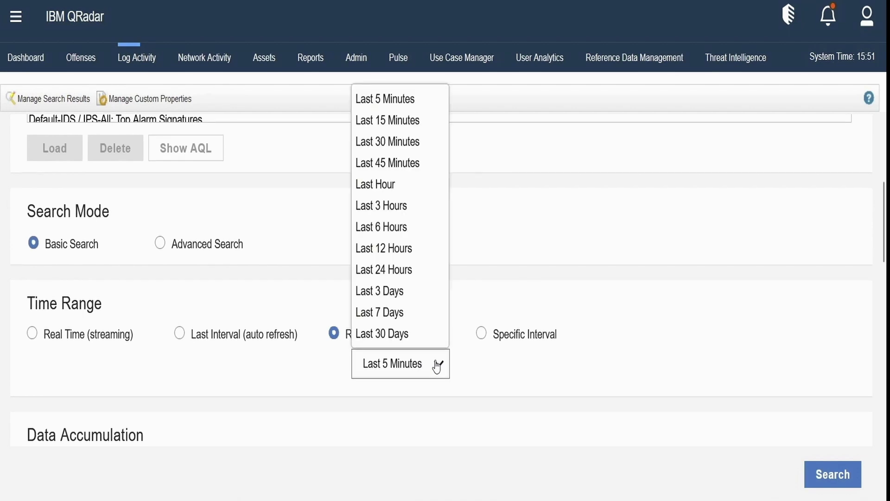
Choose Last 6 Hours as the recent time span for the search.
{"action": "left_click", "coordinate": [390, 227]}
{"action": "scroll", "coordinate": [509, 281], "scroll_direction": "down", "scroll_amount": 3}
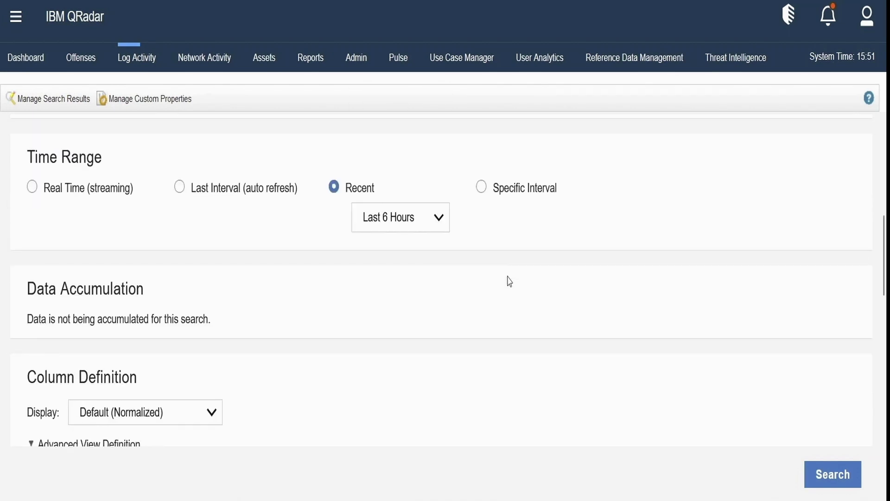
{"action": "scroll", "coordinate": [509, 280], "scroll_direction": "down", "scroll_amount": 1}
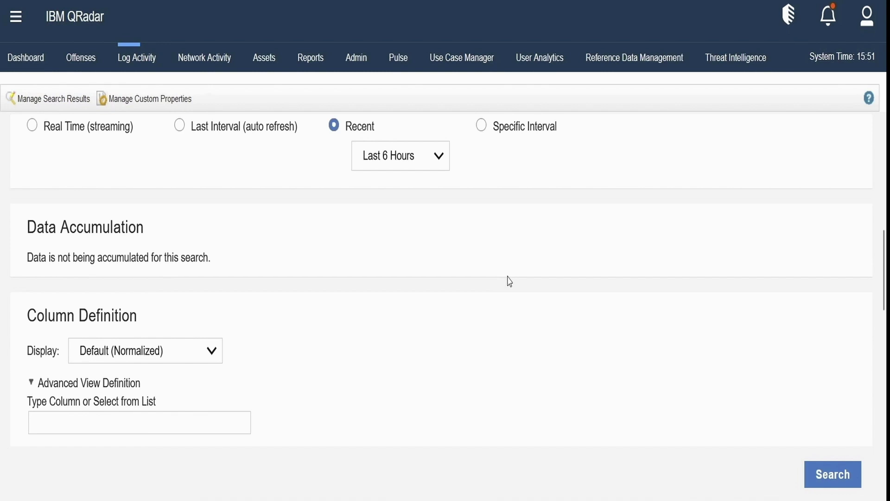
{"action": "scroll", "coordinate": [509, 281], "scroll_direction": "down", "scroll_amount": 6}
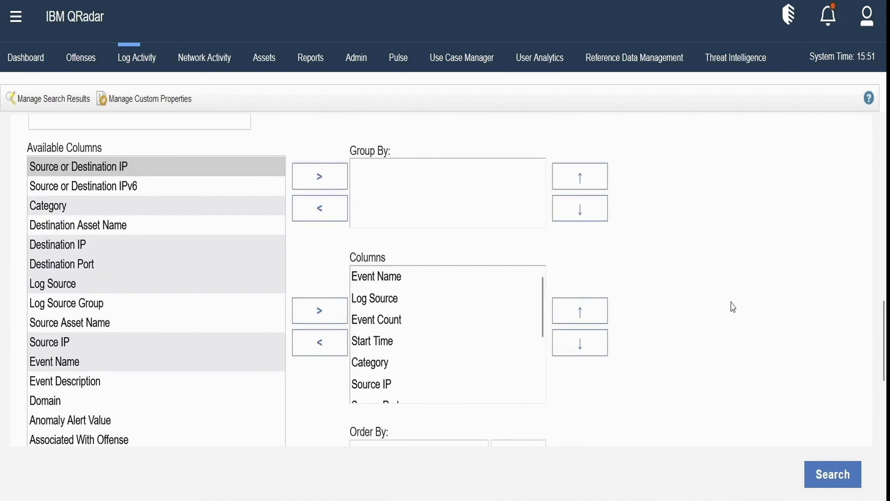
{"action": "scroll", "coordinate": [733, 307], "scroll_direction": "down", "scroll_amount": 1}
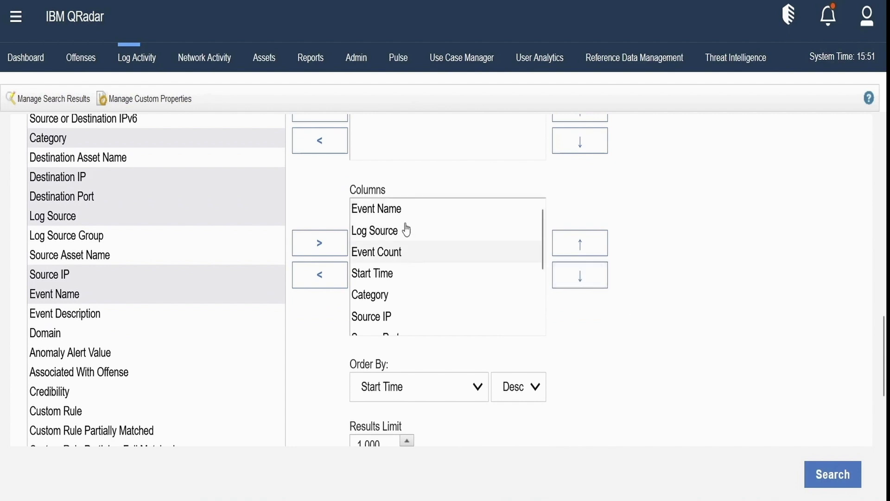
{"action": "scroll", "coordinate": [430, 277], "scroll_direction": "down", "scroll_amount": 6}
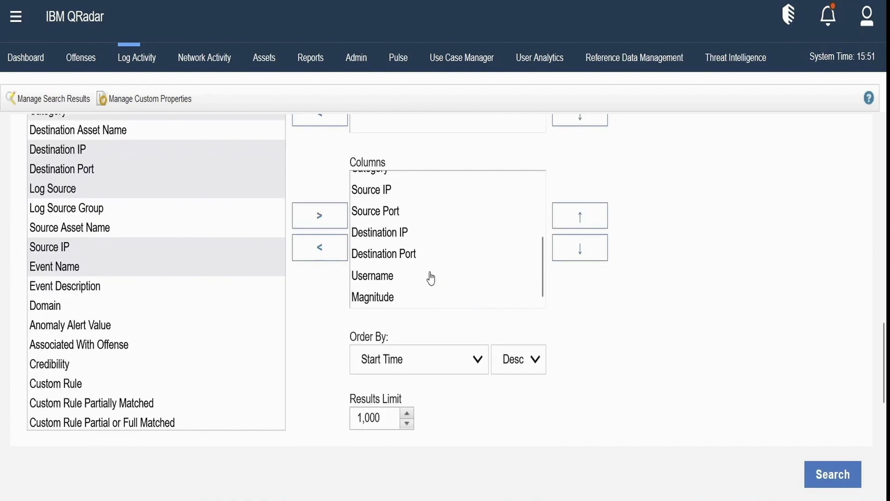
{"action": "scroll", "coordinate": [431, 277], "scroll_direction": "up", "scroll_amount": 3}
{"action": "scroll", "coordinate": [430, 277], "scroll_direction": "up", "scroll_amount": 3}
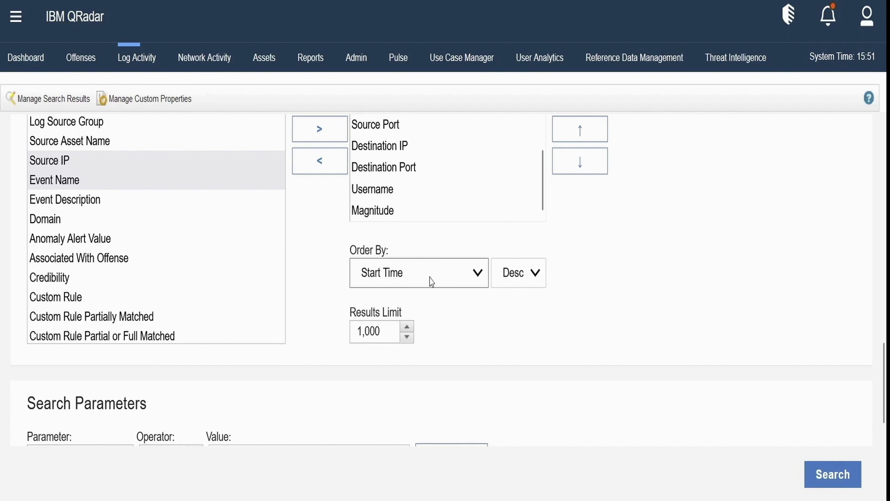
{"action": "scroll", "coordinate": [179, 191], "scroll_direction": "up", "scroll_amount": 1}
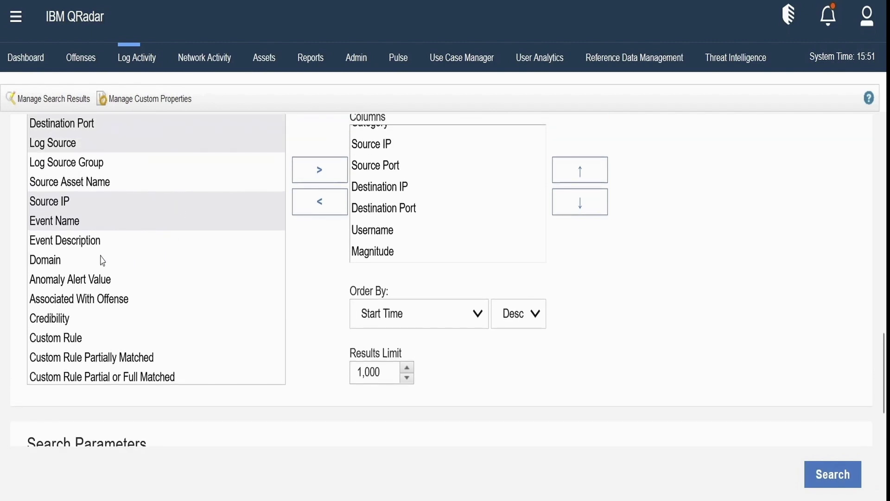
Add Event Description to the columns and move it up two places, after Destination IP.
{"action": "left_click", "coordinate": [75, 238]}
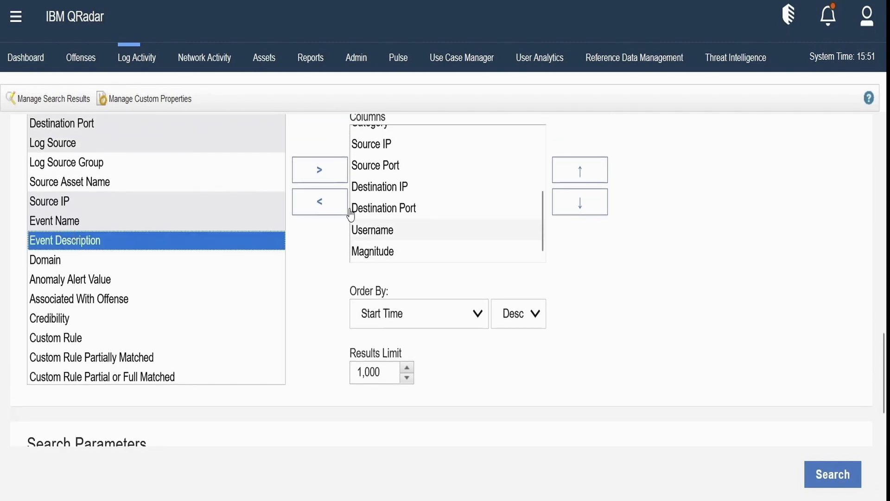
{"action": "left_click", "coordinate": [312, 172]}
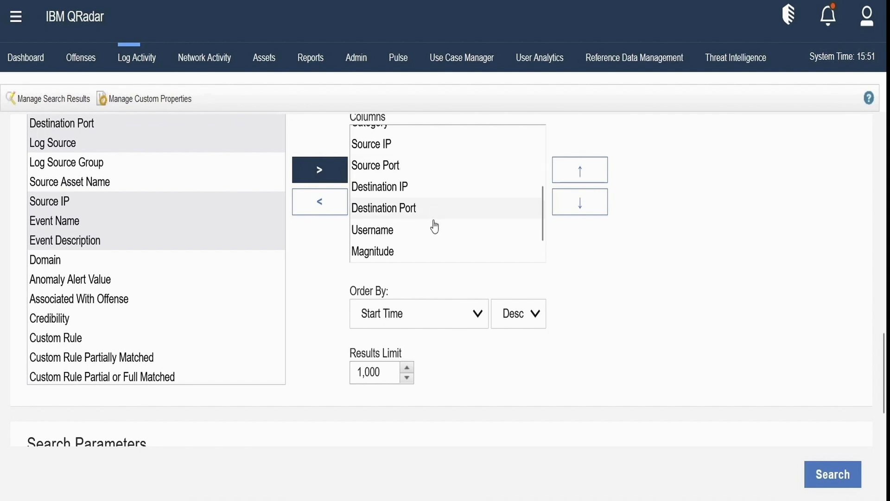
{"action": "scroll", "coordinate": [433, 226], "scroll_direction": "down", "scroll_amount": 2}
{"action": "left_click", "coordinate": [382, 218]}
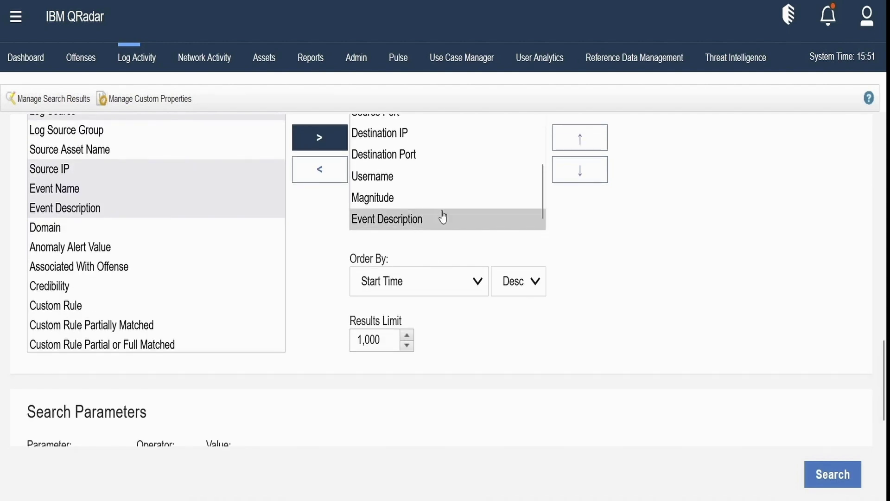
{"action": "left_click", "coordinate": [590, 137]}
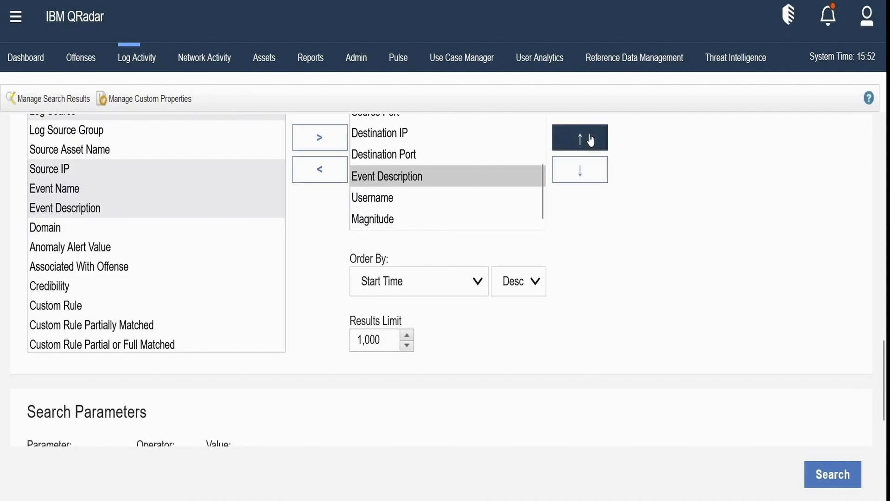
{"action": "left_click", "coordinate": [590, 137]}
{"action": "scroll", "coordinate": [623, 325], "scroll_direction": "up", "scroll_amount": 5}
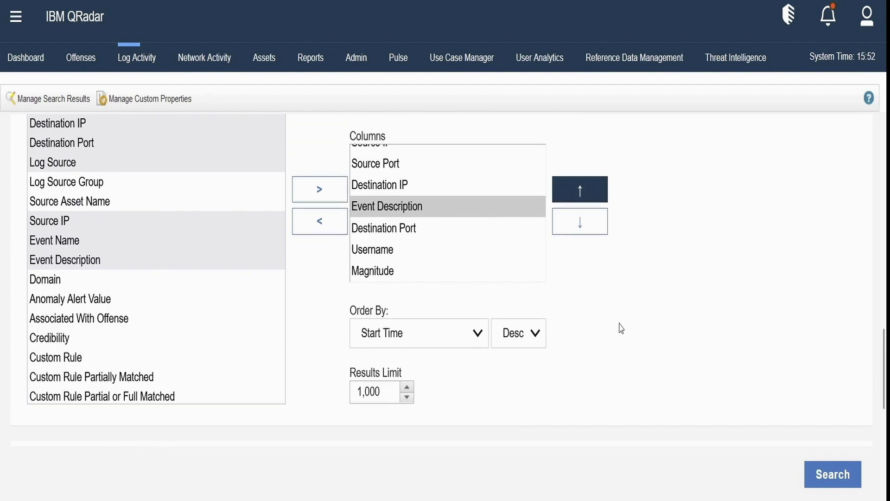
{"action": "scroll", "coordinate": [416, 237], "scroll_direction": "up", "scroll_amount": 2}
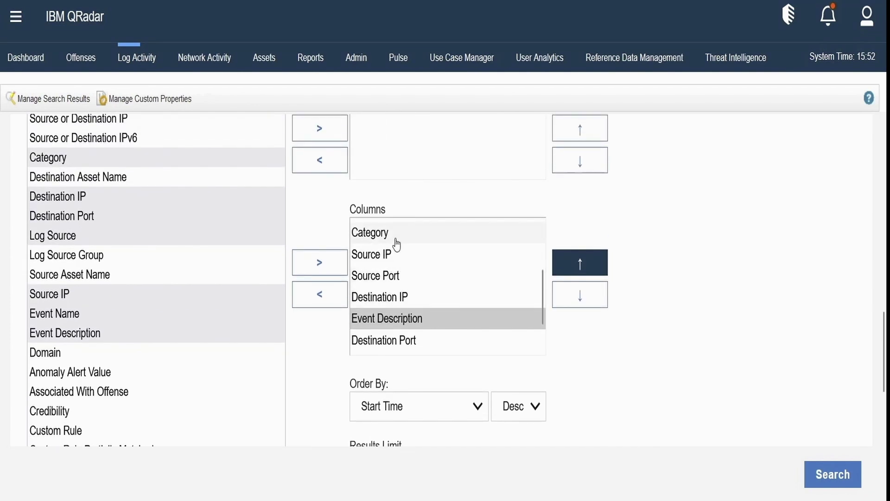
Add a Category [Indexed] Equals filter for High Level Category Authentication.
{"action": "scroll", "coordinate": [299, 377], "scroll_direction": "down", "scroll_amount": 5}
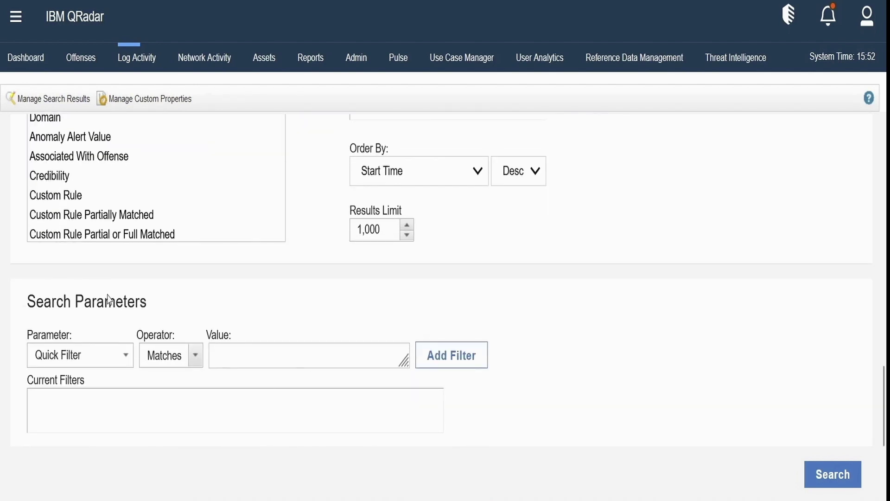
{"action": "scroll", "coordinate": [109, 297], "scroll_direction": "down", "scroll_amount": 2}
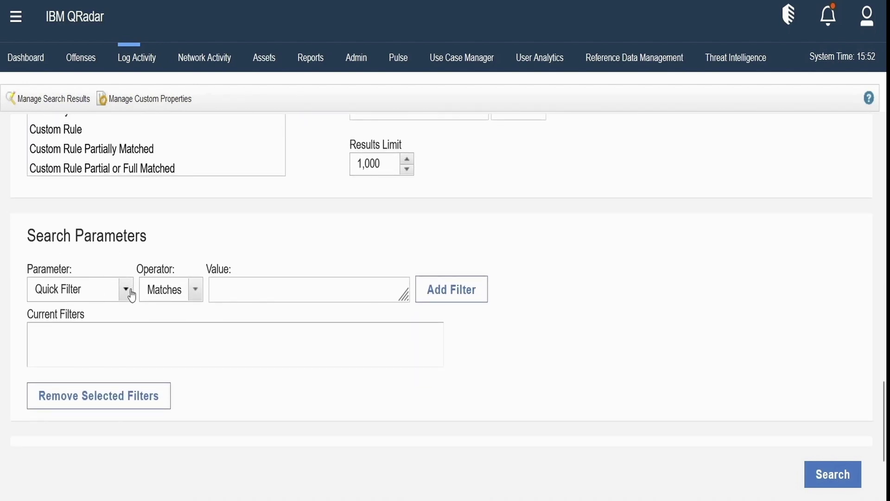
{"action": "left_click", "coordinate": [126, 290]}
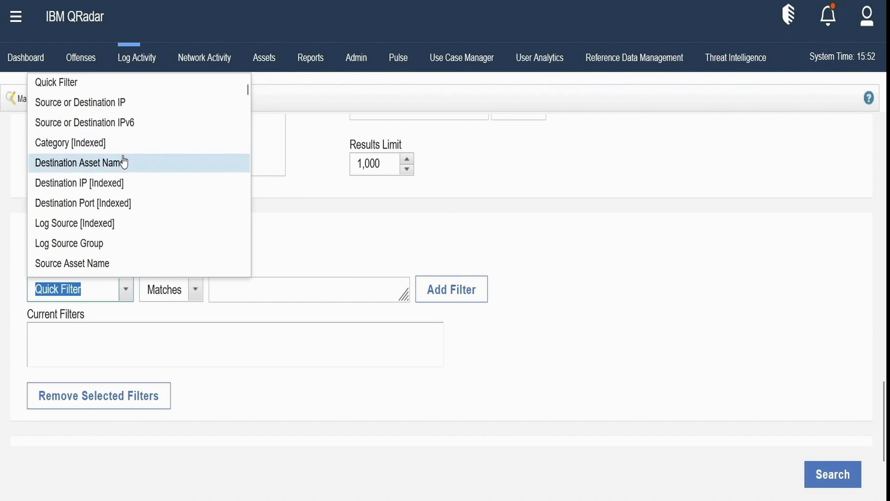
{"action": "left_click", "coordinate": [74, 144]}
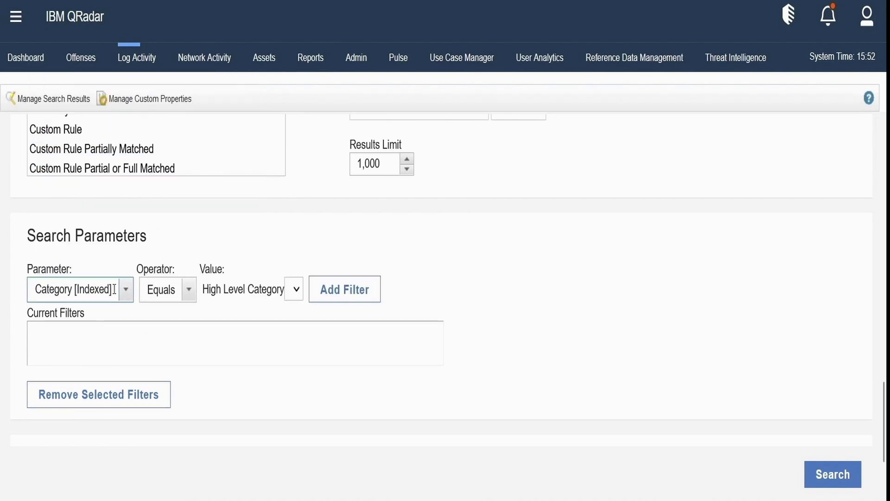
{"action": "left_click", "coordinate": [189, 291]}
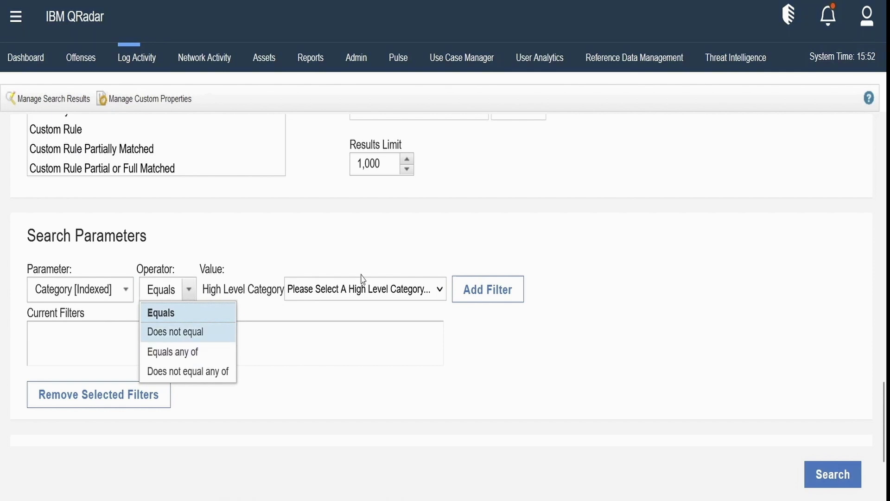
{"action": "left_click", "coordinate": [355, 288]}
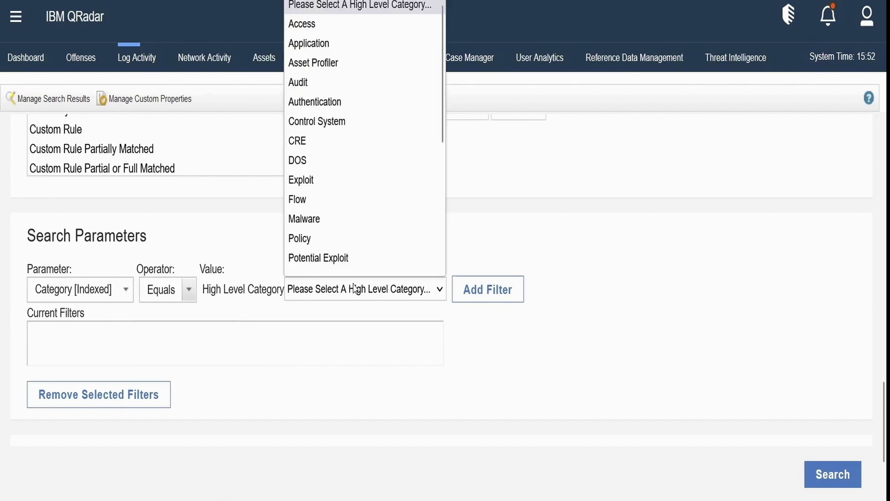
{"action": "left_click", "coordinate": [326, 103]}
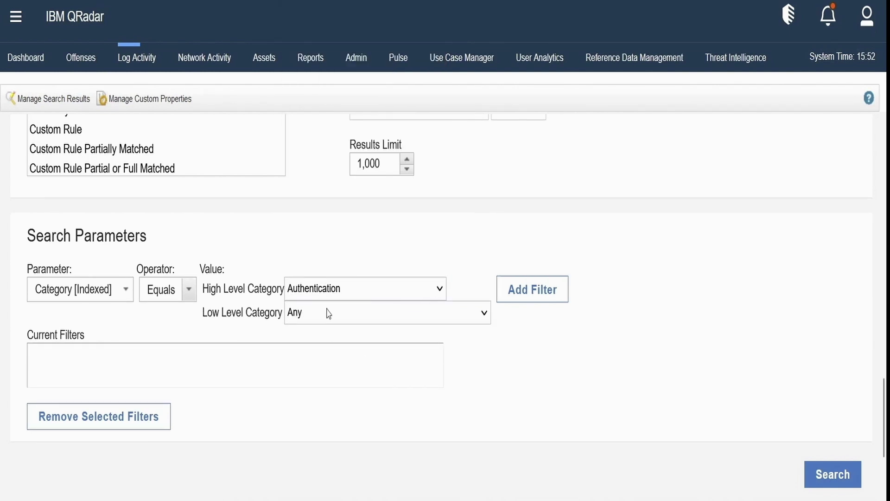
{"action": "left_click", "coordinate": [532, 293]}
Tick the option to save results when the search completes.
{"action": "scroll", "coordinate": [549, 381], "scroll_direction": "down", "scroll_amount": 2}
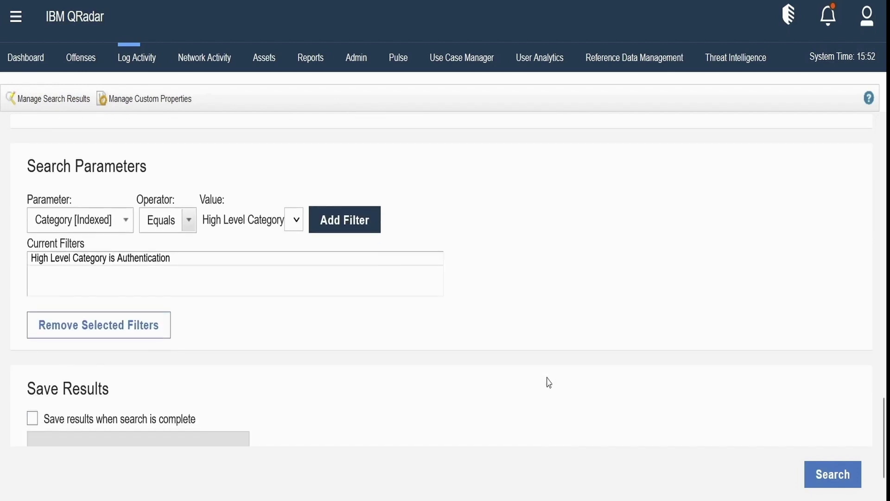
{"action": "scroll", "coordinate": [548, 381], "scroll_direction": "down", "scroll_amount": 1}
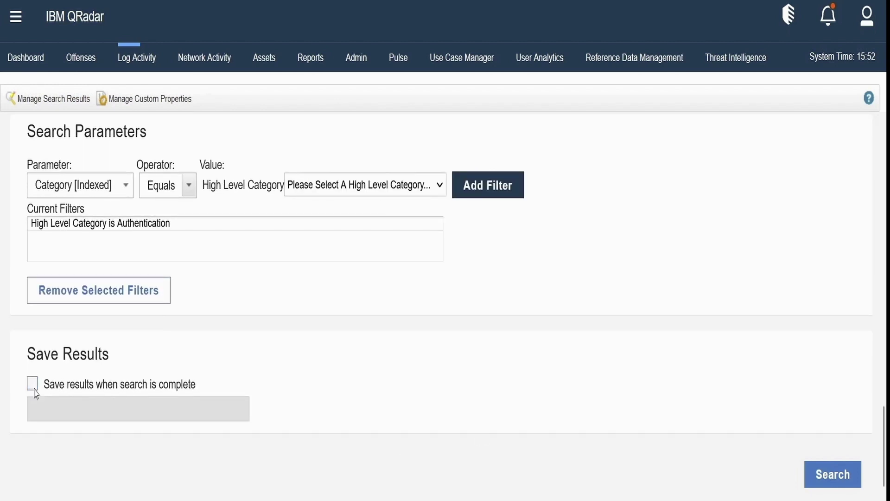
{"action": "key", "text": "space"}
Untick saving results on completion and review the 17,920 Authentication results.
{"action": "left_click", "coordinate": [838, 474]}
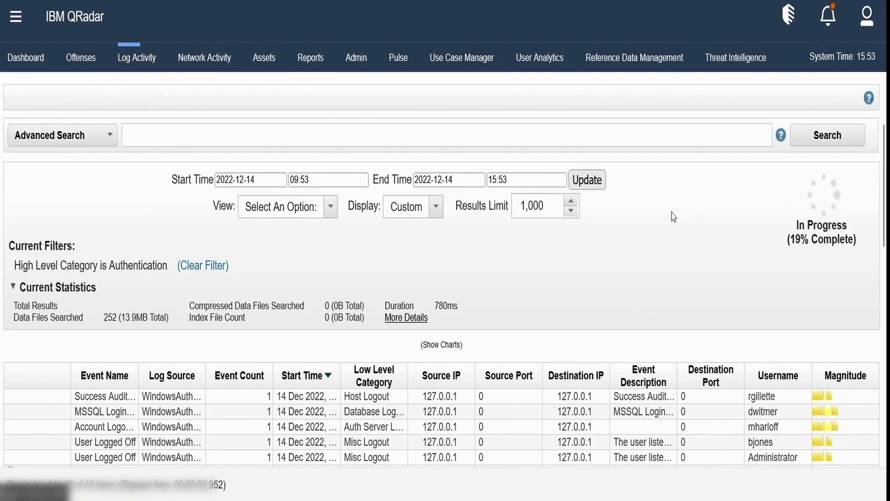
{"action": "scroll", "coordinate": [431, 299], "scroll_direction": "down", "scroll_amount": 2}
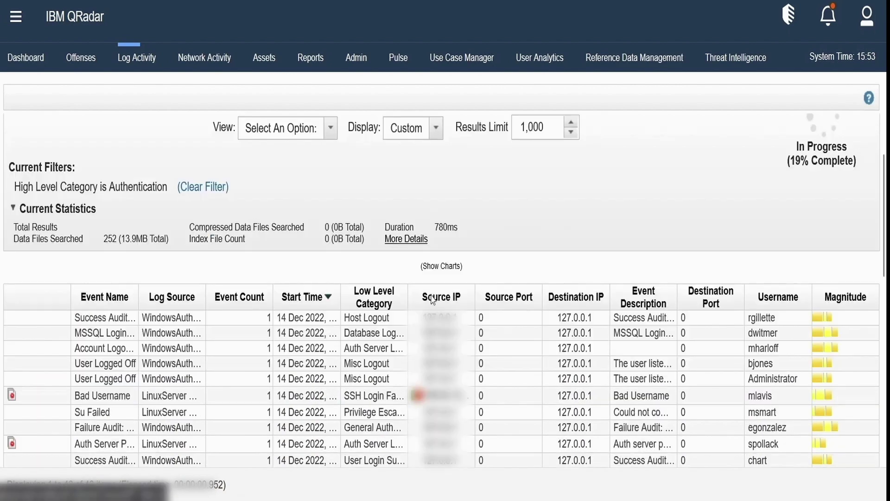
{"action": "scroll", "coordinate": [393, 414], "scroll_direction": "up", "scroll_amount": 2}
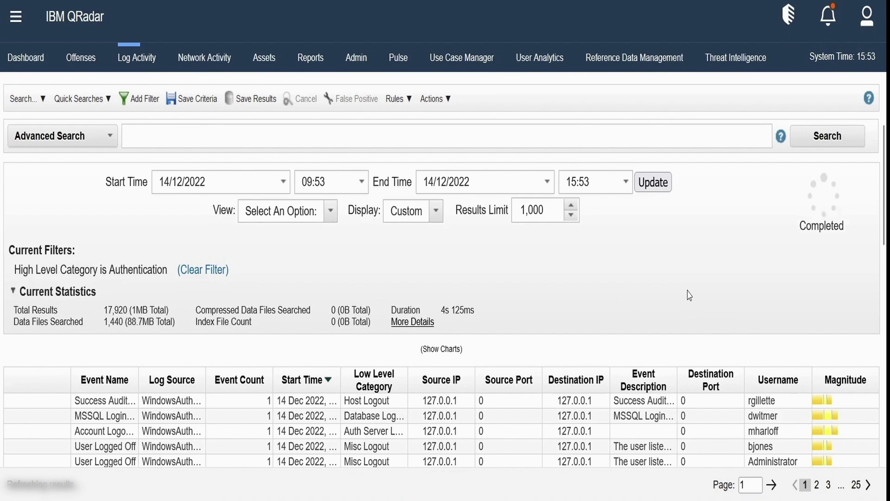
{"action": "scroll", "coordinate": [569, 439], "scroll_direction": "down", "scroll_amount": 2}
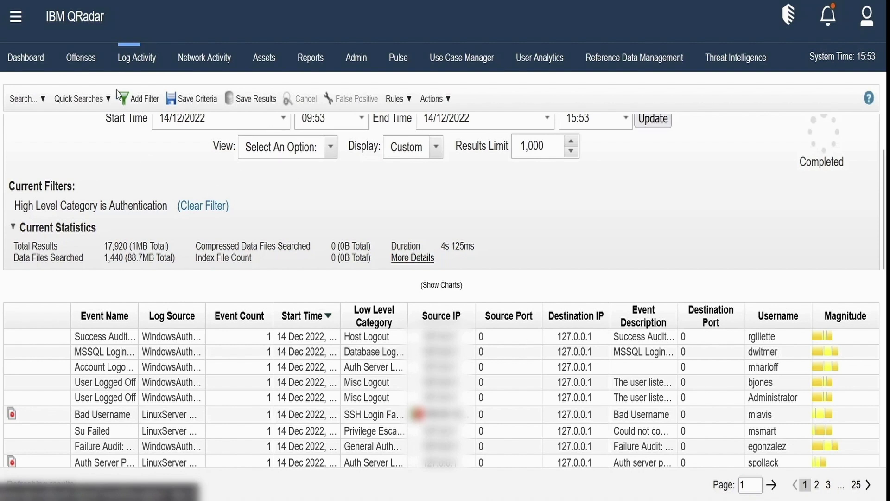
{"action": "left_click", "coordinate": [139, 102]}
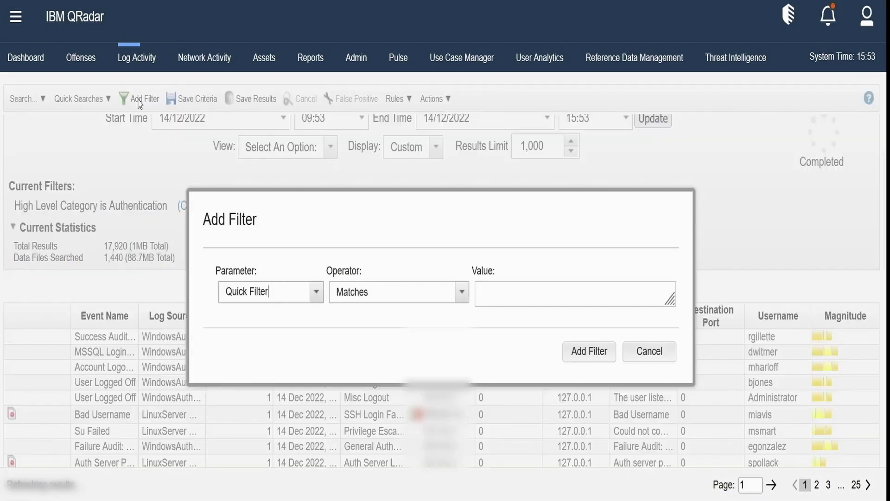
{"action": "triple_click", "coordinate": [273, 291]}
{"action": "key", "text": "BackSpace"}
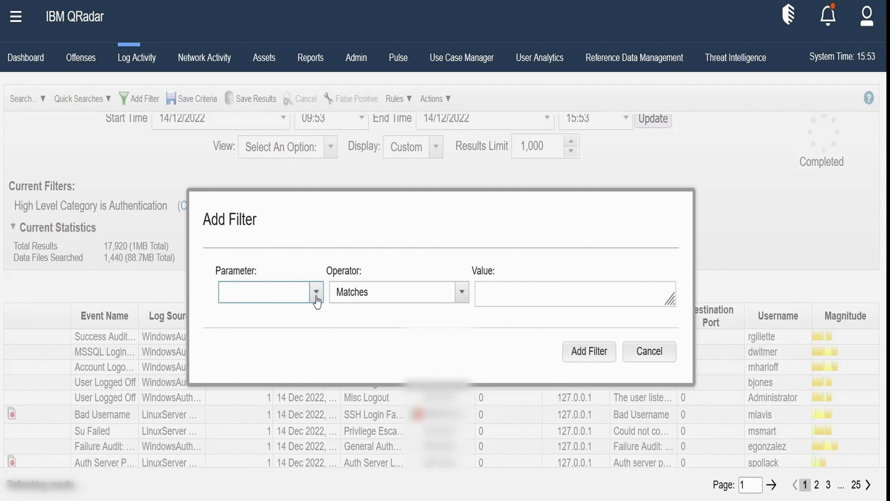
{"action": "left_click", "coordinate": [317, 295]}
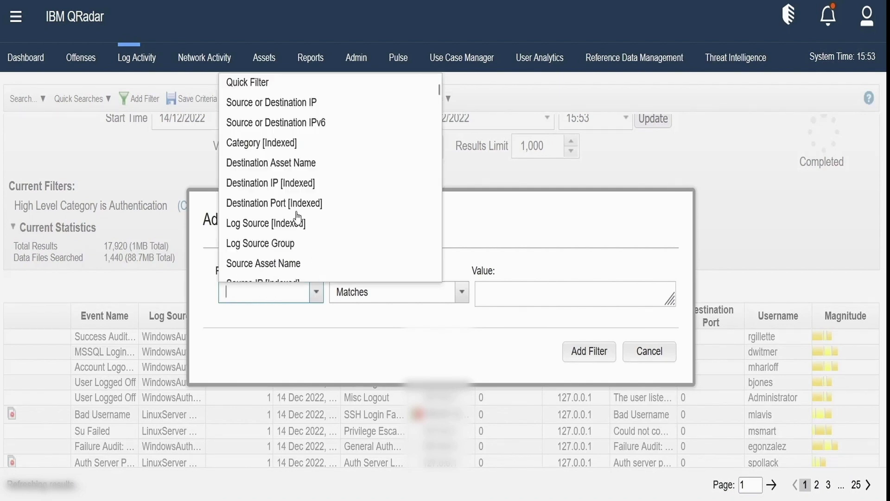
{"action": "key", "text": "Escape"}
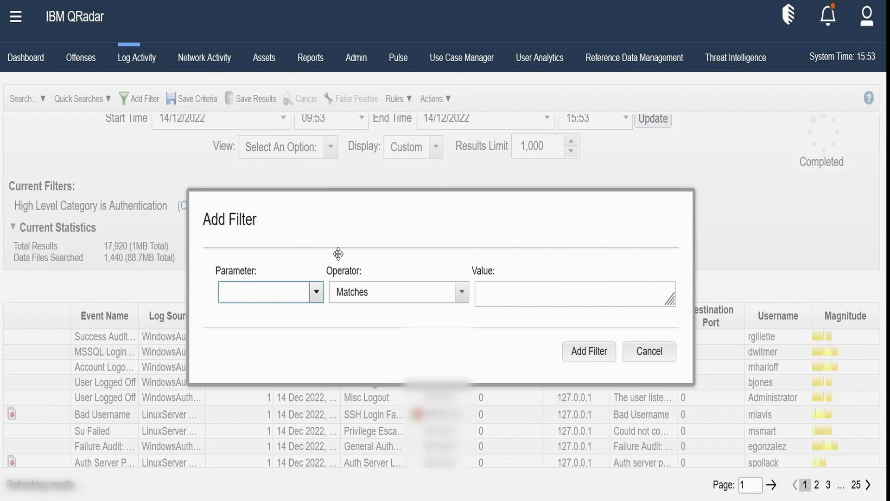
{"action": "left_click", "coordinate": [646, 349]}
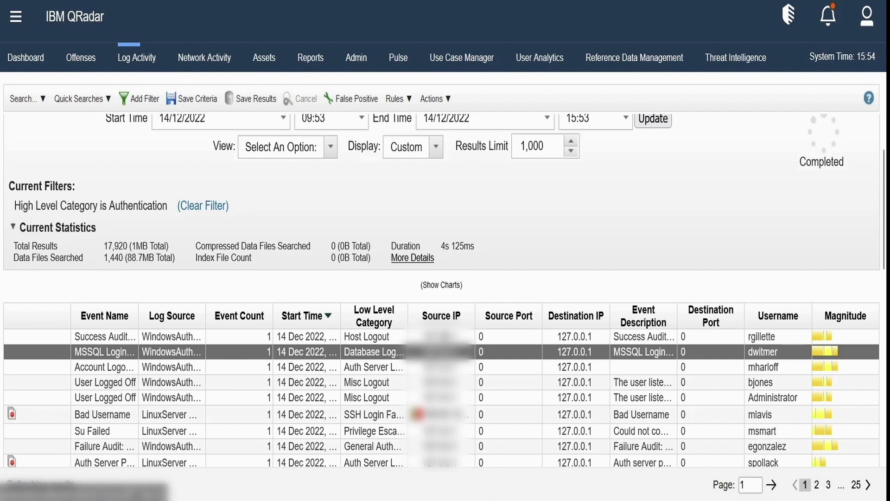
Filter out events with Source IP 127.0.0.1 via the first row's context menu.
{"action": "left_click", "coordinate": [232, 336]}
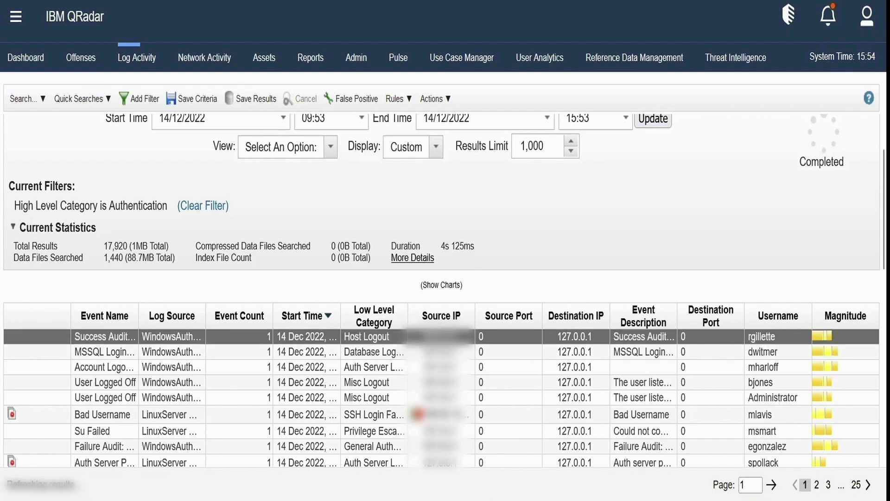
{"action": "right_click", "coordinate": [443, 335]}
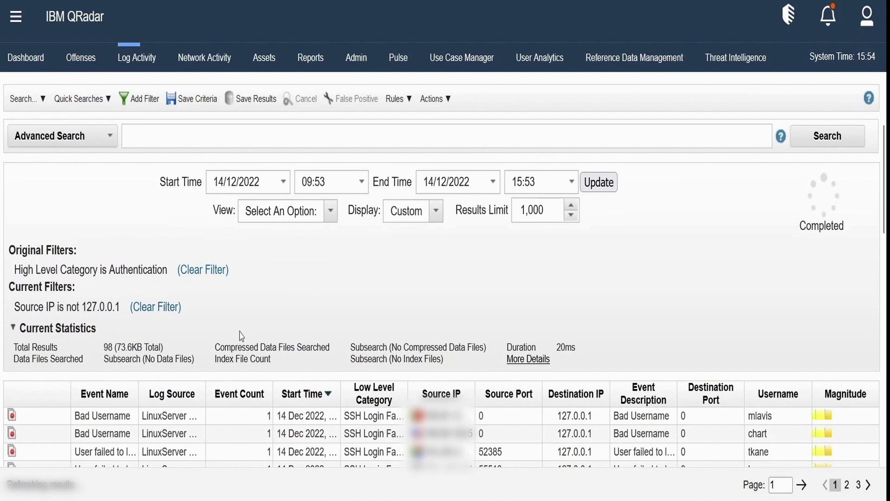
Sort the 98 filtered events by Event Count in descending order.
{"action": "scroll", "coordinate": [241, 296], "scroll_direction": "down", "scroll_amount": 3}
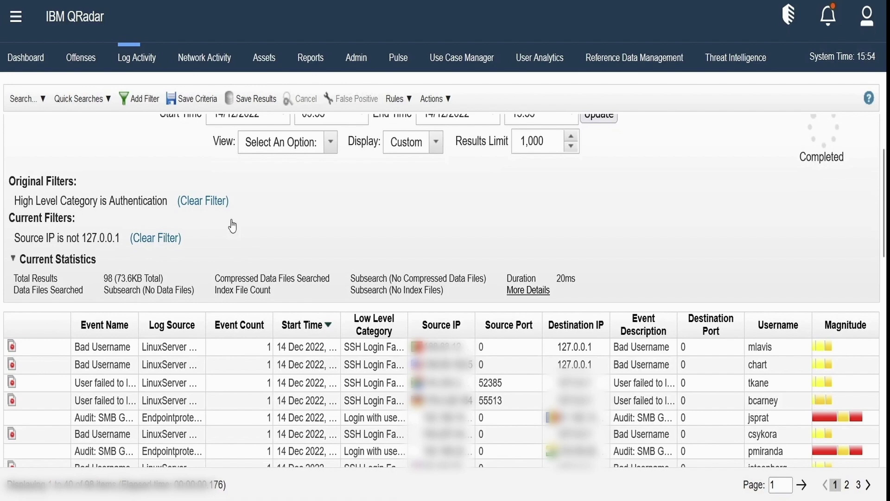
{"action": "scroll", "coordinate": [232, 226], "scroll_direction": "down", "scroll_amount": 3}
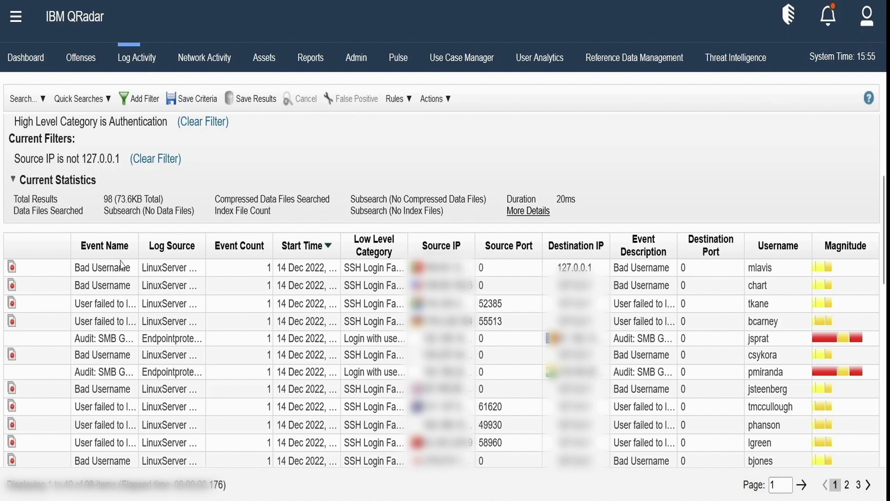
{"action": "left_click", "coordinate": [251, 257]}
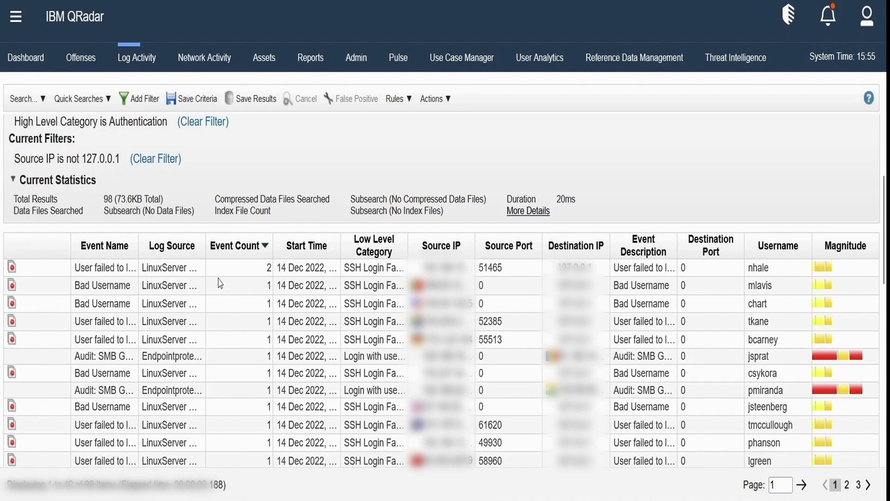
Change the search start time to 03:30 and update, returning 3,655 results.
{"action": "scroll", "coordinate": [238, 320], "scroll_direction": "up", "scroll_amount": 3}
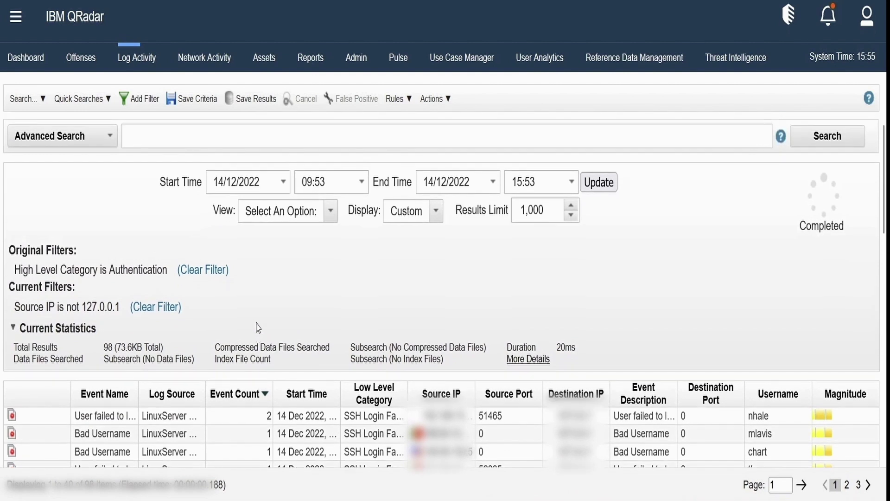
{"action": "left_click", "coordinate": [282, 183]}
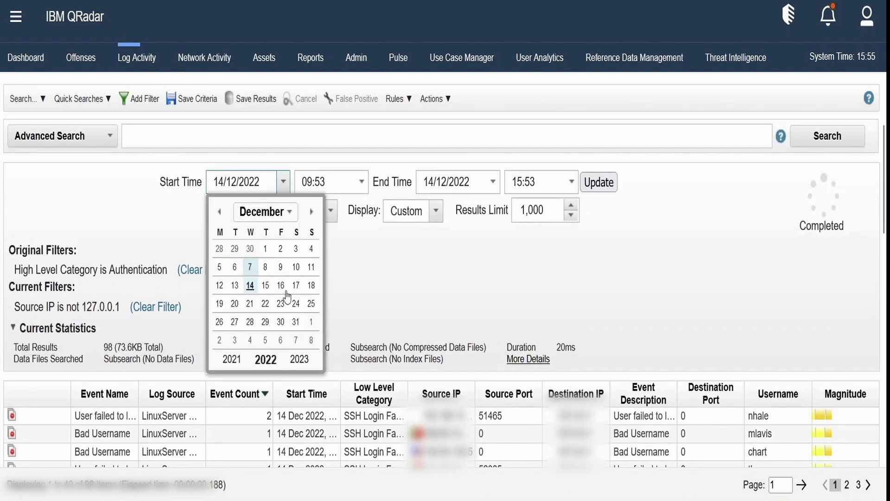
{"action": "left_click", "coordinate": [411, 304]}
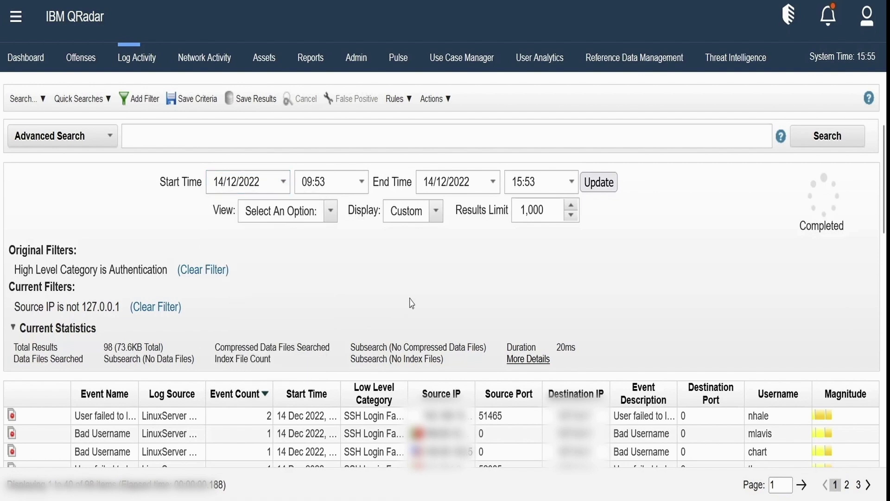
{"action": "left_click", "coordinate": [361, 181]}
{"action": "left_click", "coordinate": [335, 319]}
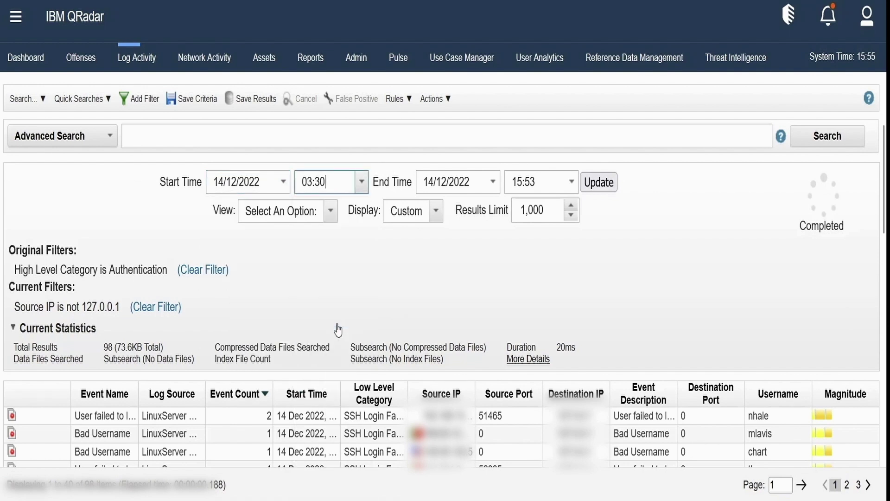
{"action": "left_click", "coordinate": [604, 182]}
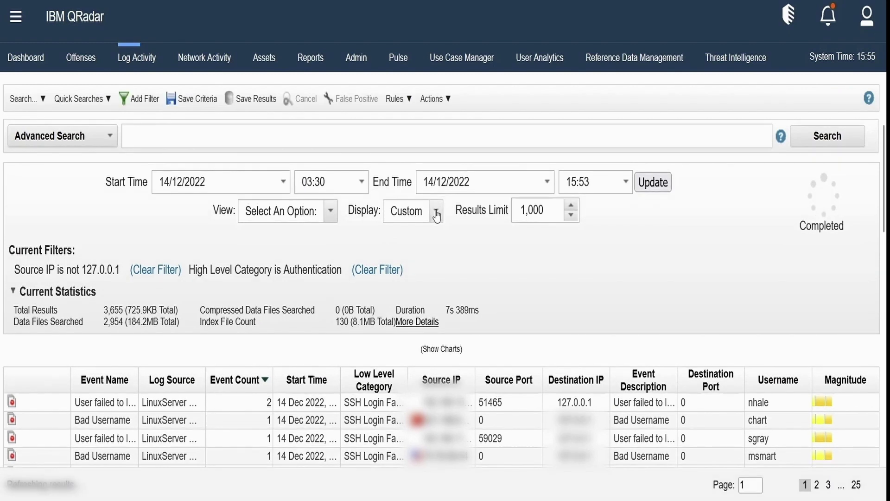
Display results grouped by Source IP and highlight the 127.0.0.1 exclusion filter.
{"action": "left_click", "coordinate": [435, 212]}
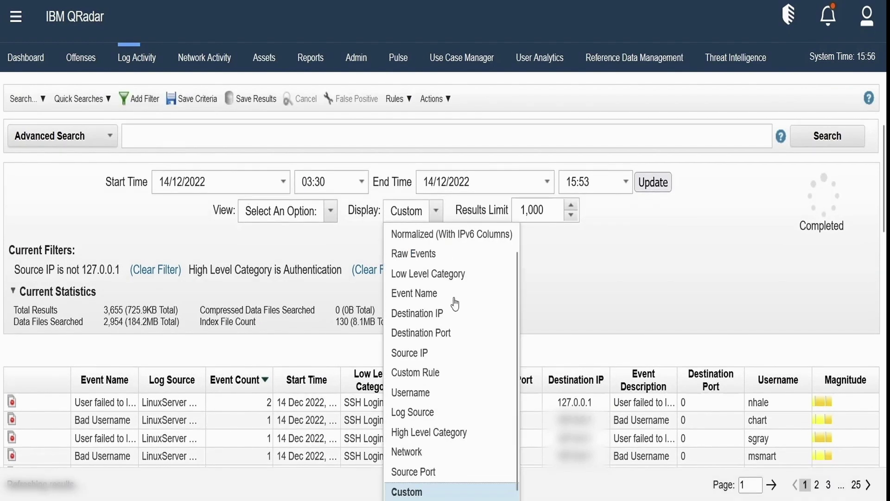
{"action": "left_click", "coordinate": [411, 353]}
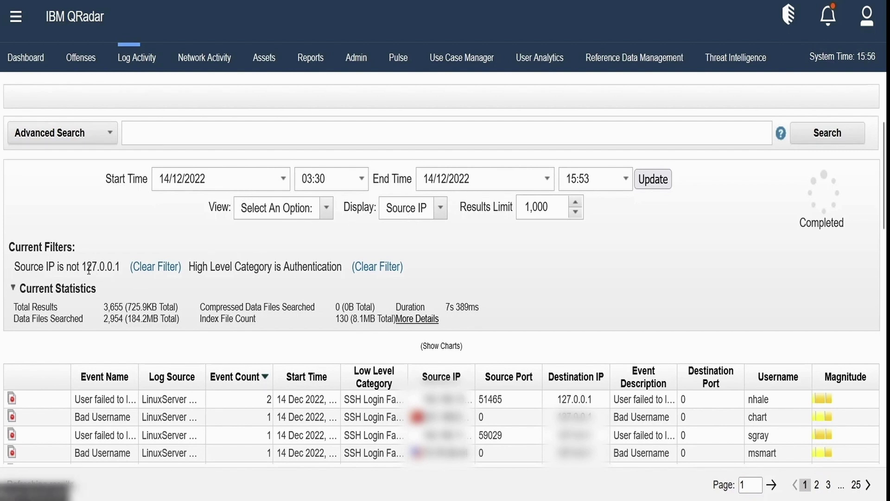
{"action": "left_click_drag", "start_coordinate": [87, 266], "coordinate": [295, 273]}
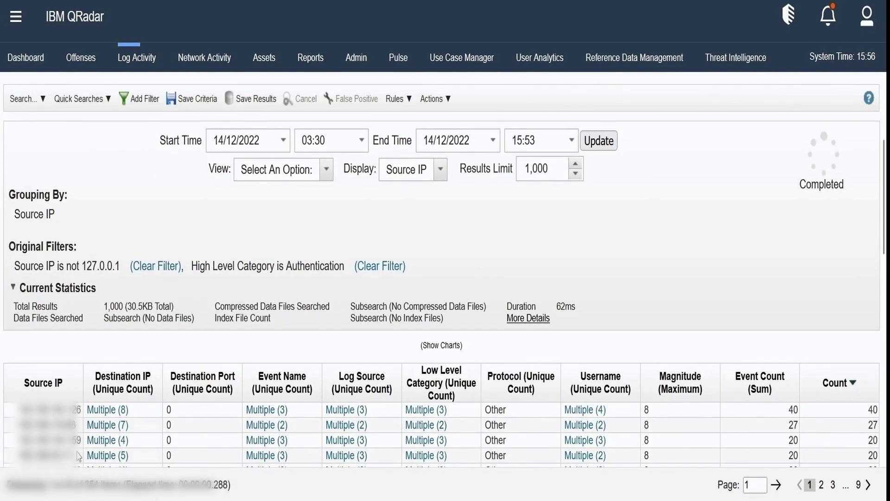
{"action": "left_click", "coordinate": [11, 415]}
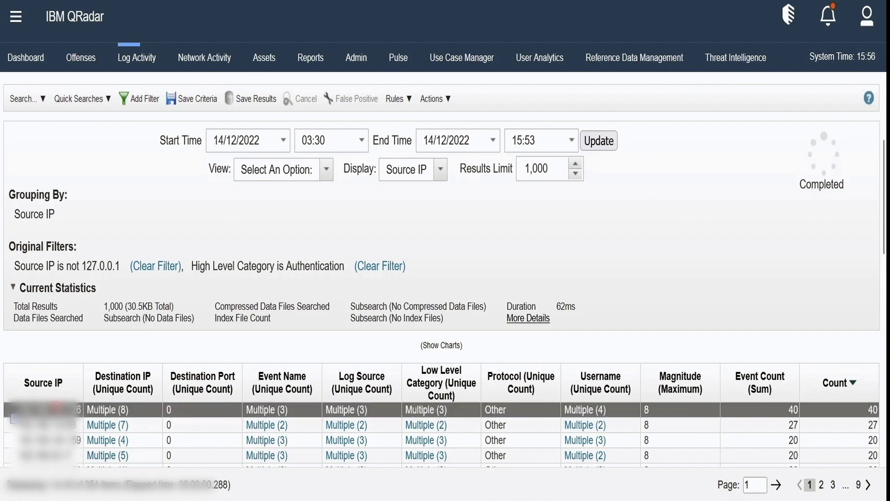
{"action": "left_click", "coordinate": [92, 442], "text": "shift"}
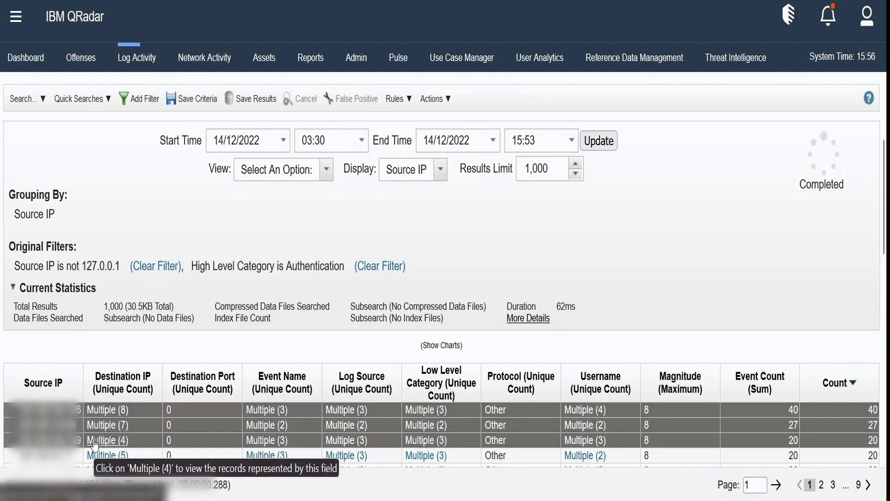
{"action": "left_click", "coordinate": [93, 441], "text": "ctrl"}
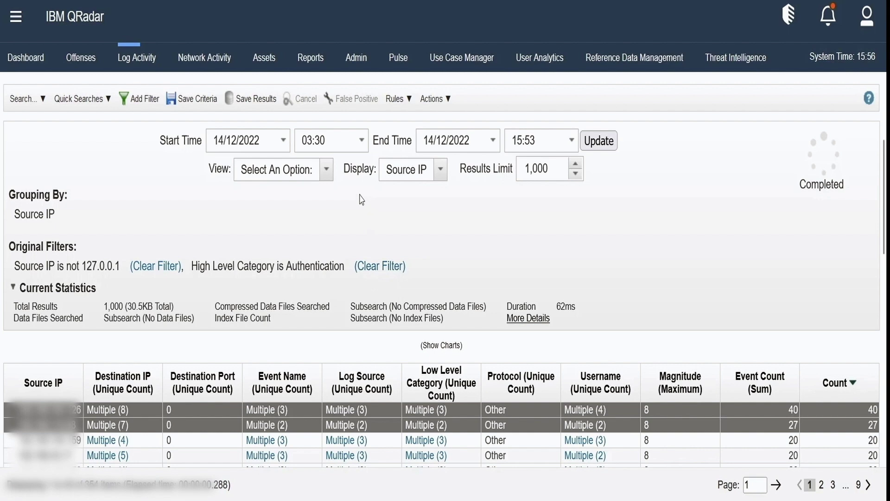
{"action": "left_click", "coordinate": [148, 268]}
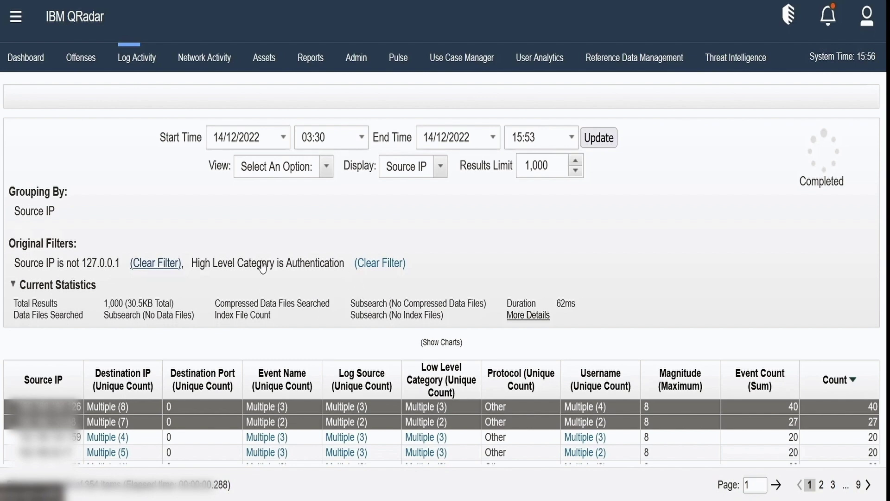
Clear the Source IP is not 127.0.0.1 filter, then highlight the Authentication filter and 127.0.0.1 group.
{"action": "left_click", "coordinate": [157, 265]}
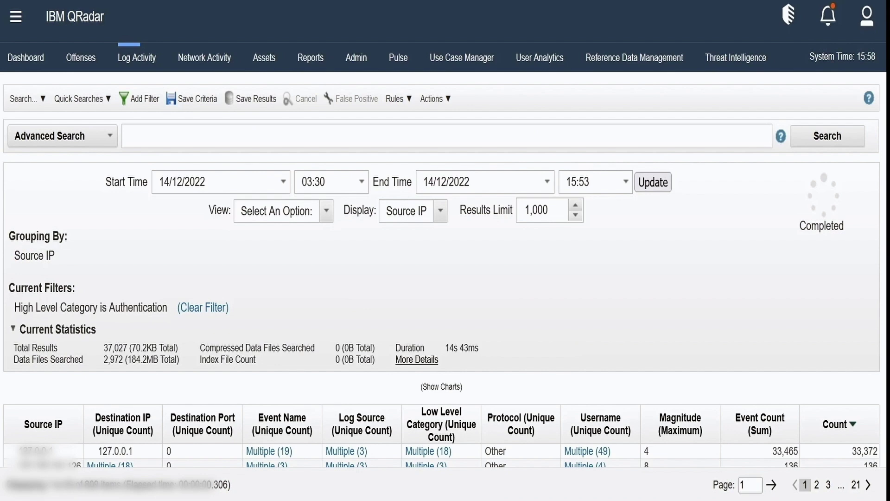
{"action": "scroll", "coordinate": [159, 242], "scroll_direction": "down", "scroll_amount": 1}
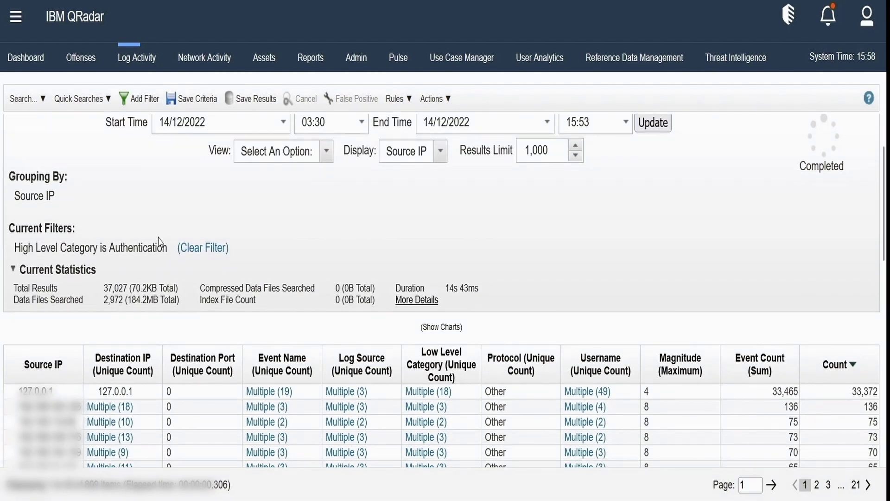
{"action": "left_click_drag", "start_coordinate": [101, 247], "coordinate": [168, 248]}
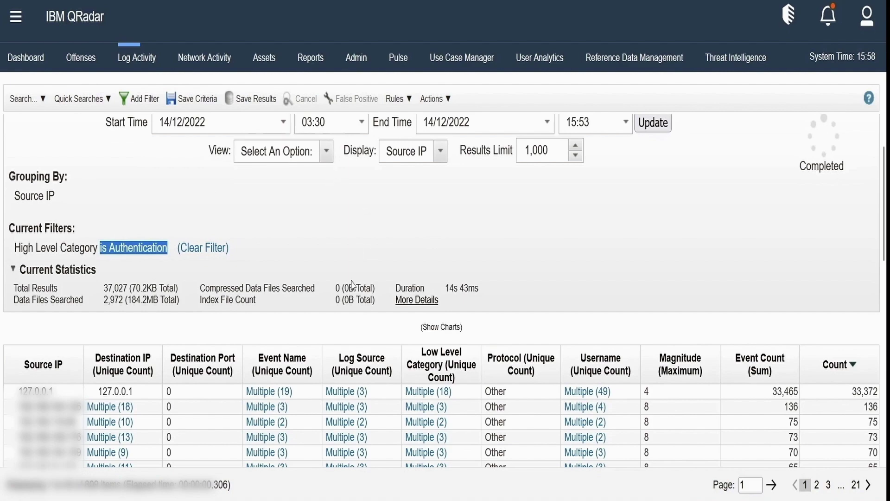
{"action": "scroll", "coordinate": [262, 366], "scroll_direction": "down", "scroll_amount": 3}
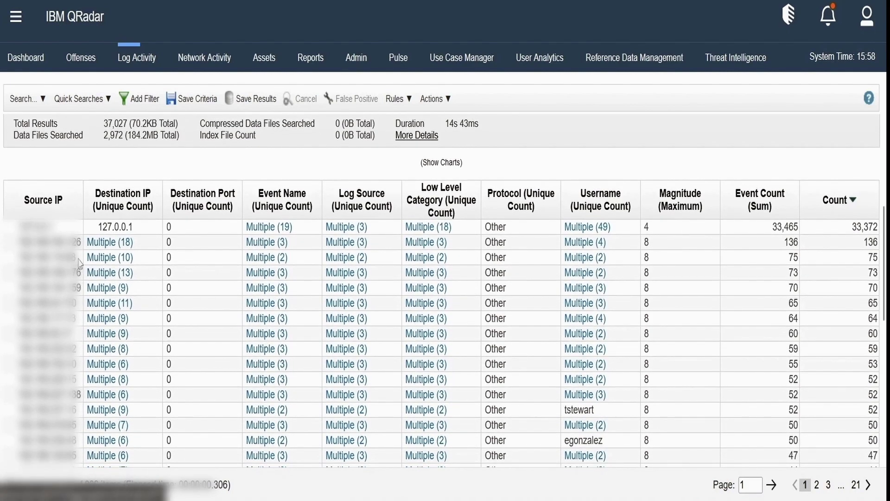
{"action": "scroll", "coordinate": [78, 262], "scroll_direction": "up", "scroll_amount": 3}
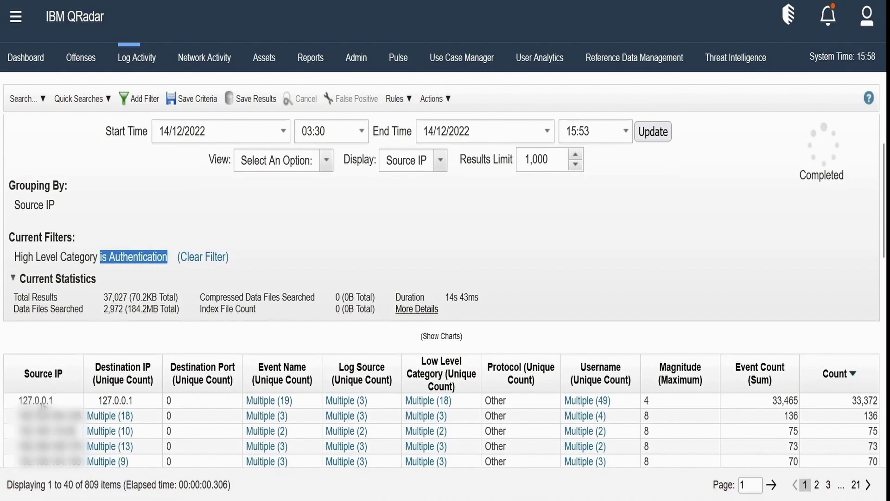
{"action": "left_click_drag", "start_coordinate": [54, 402], "coordinate": [11, 405]}
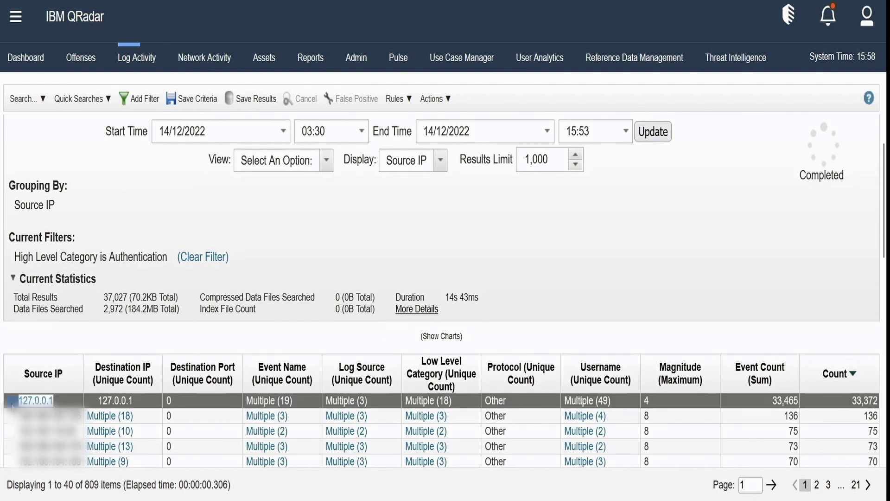
{"action": "mouse_move", "coordinate": [13, 407]}
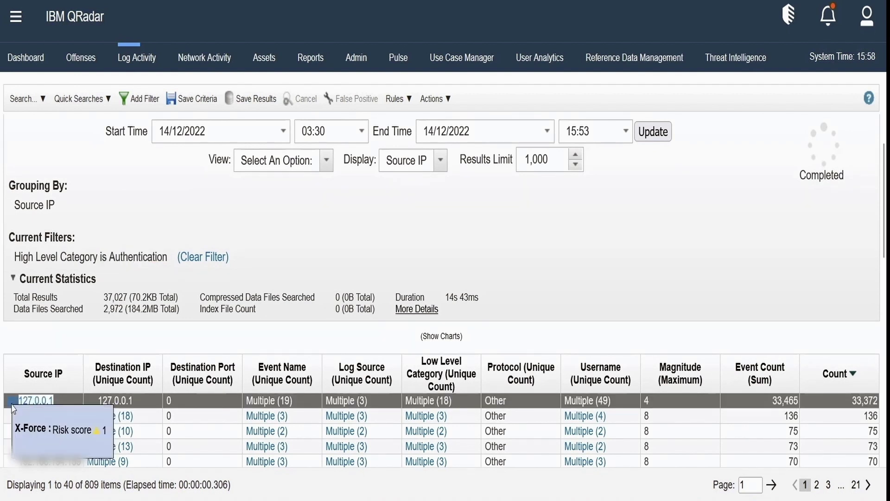